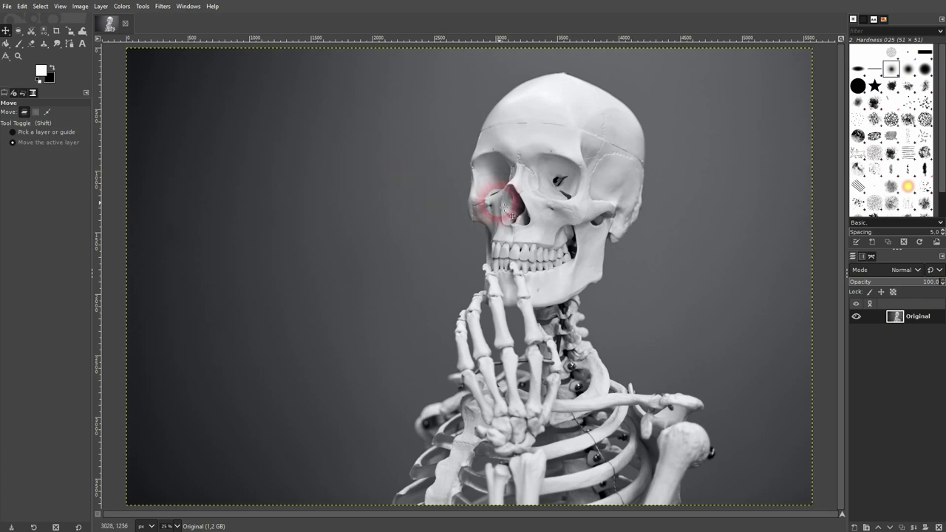
Undo the accidental layer group and add a transparent layer named 'bubble' above Original.
left_click(865, 527)
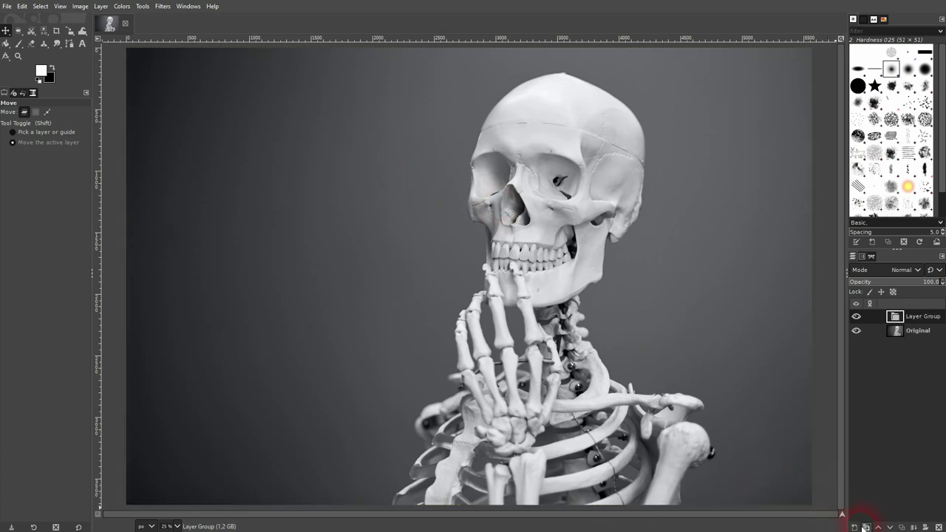
key("ctrl+z")
left_click(856, 526)
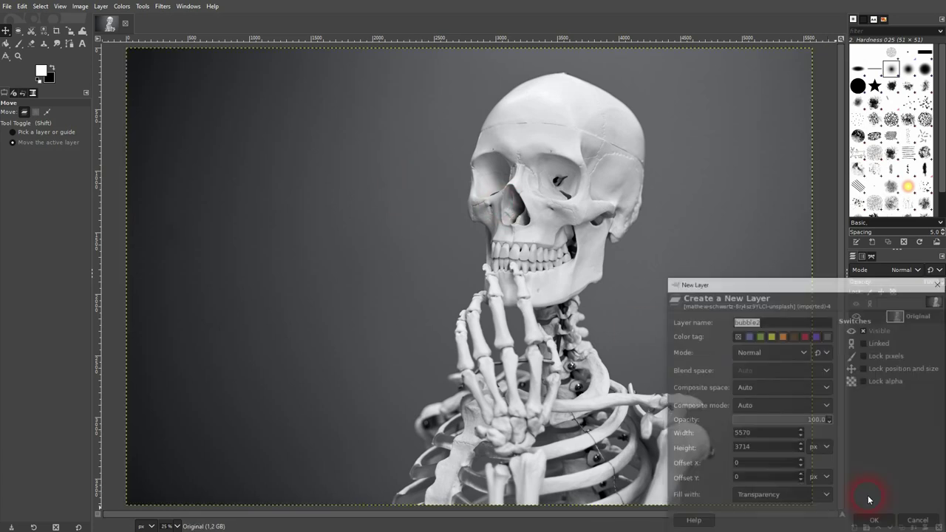
left_click(813, 502)
left_click(787, 470)
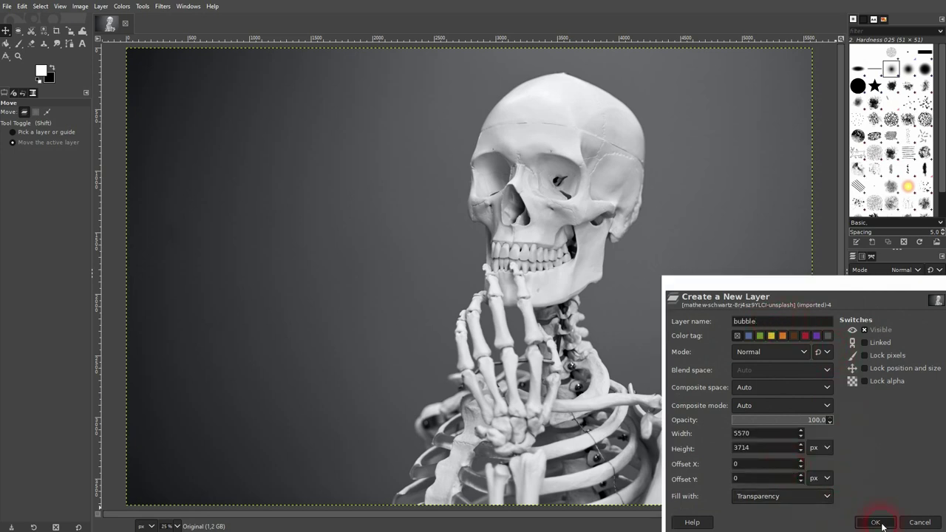
left_click(875, 522)
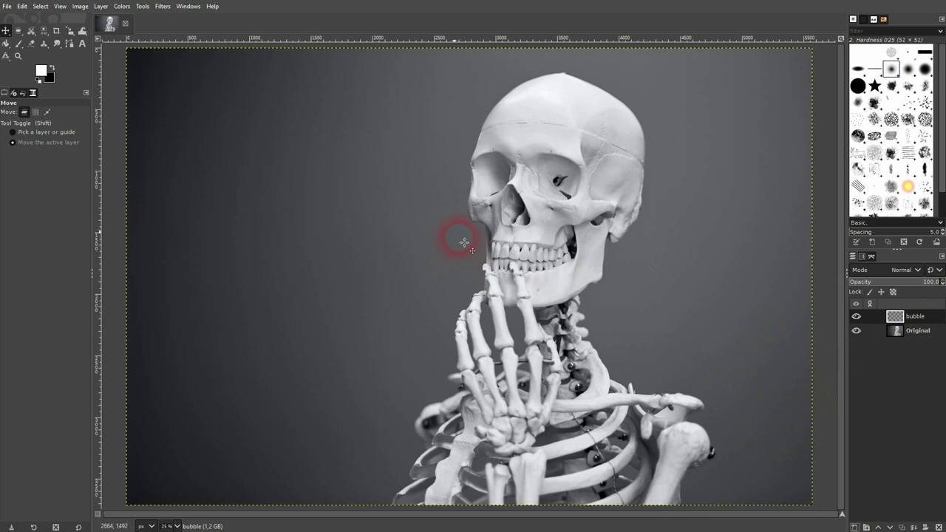
Try out trial oval selections with Ellipse Select in Replace and Add modes.
left_click_drag(18, 30, 67, 45)
left_click(46, 112)
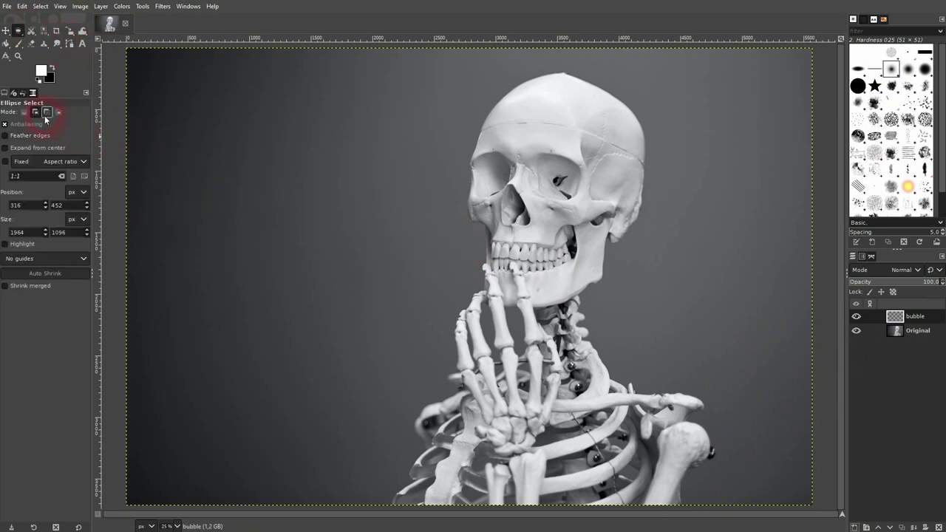
left_click(25, 113)
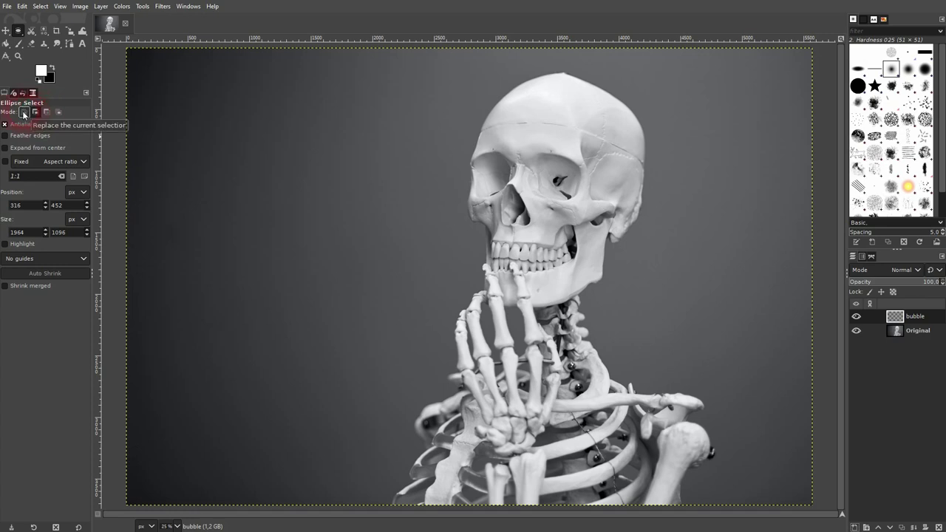
left_click_drag(229, 132, 377, 223)
left_click_drag(248, 306, 326, 352)
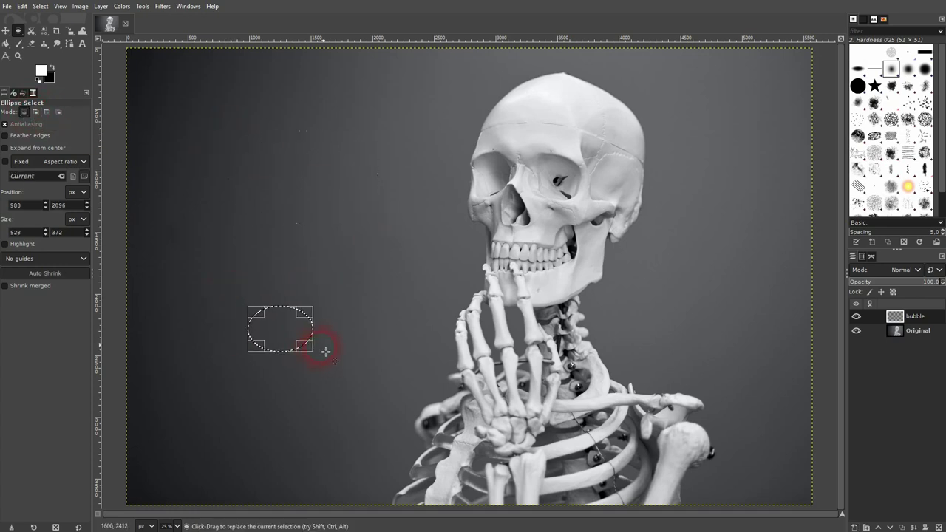
left_click_drag(367, 136, 430, 188)
left_click(25, 114)
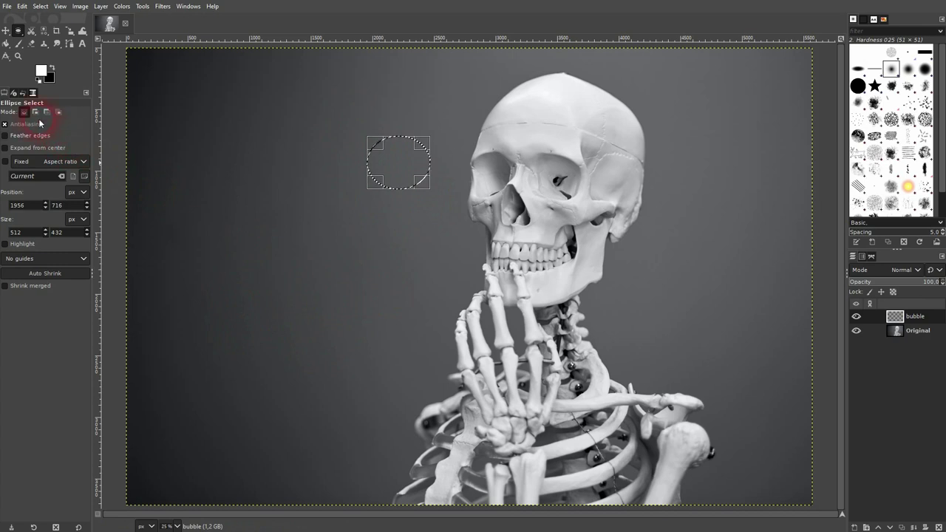
left_click_drag(161, 105, 284, 178)
left_click_drag(303, 262, 377, 314)
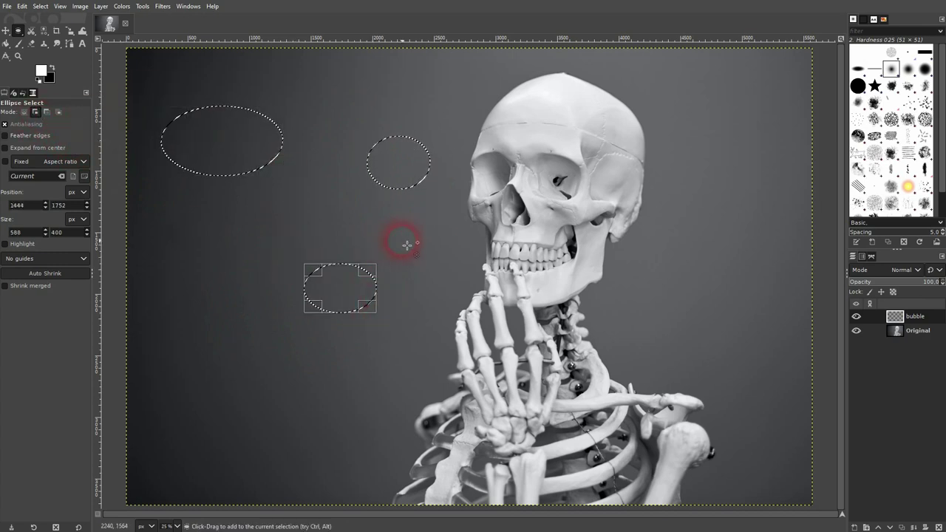
left_click_drag(408, 244, 434, 272)
left_click(25, 112)
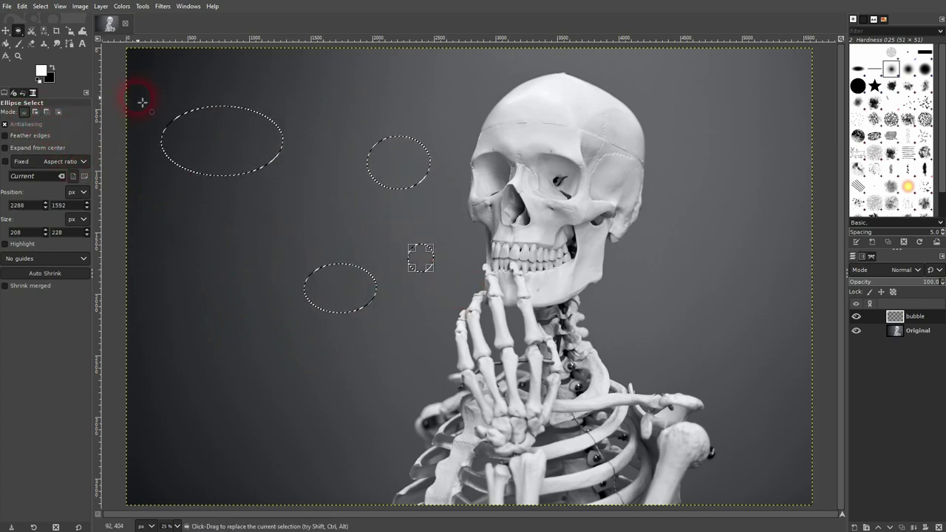
Select a large oval at top left plus small trailing ovals toward the skull.
left_click_drag(136, 62, 364, 184)
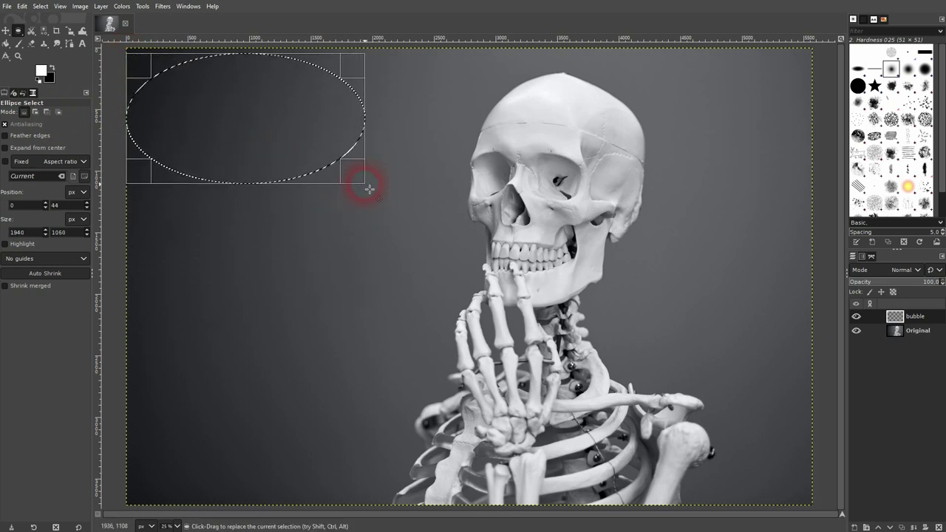
left_click(35, 111)
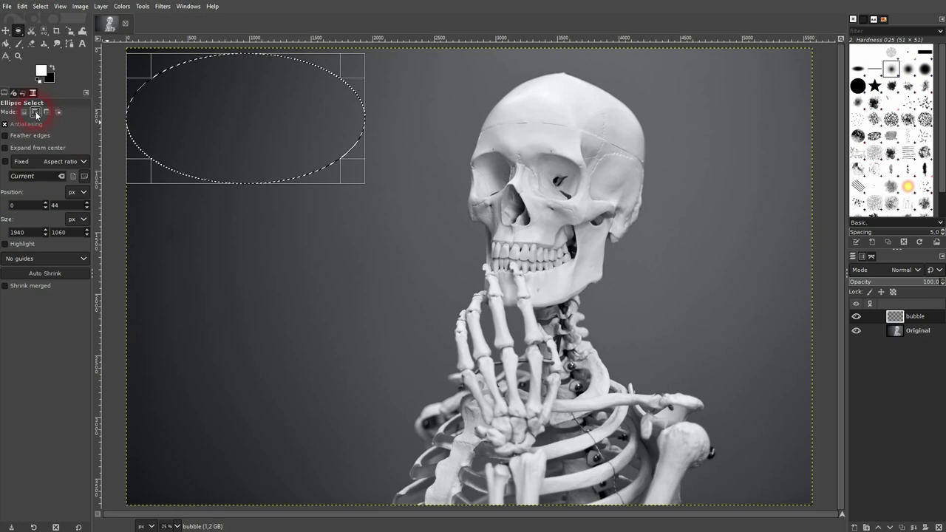
left_click_drag(391, 115, 474, 140)
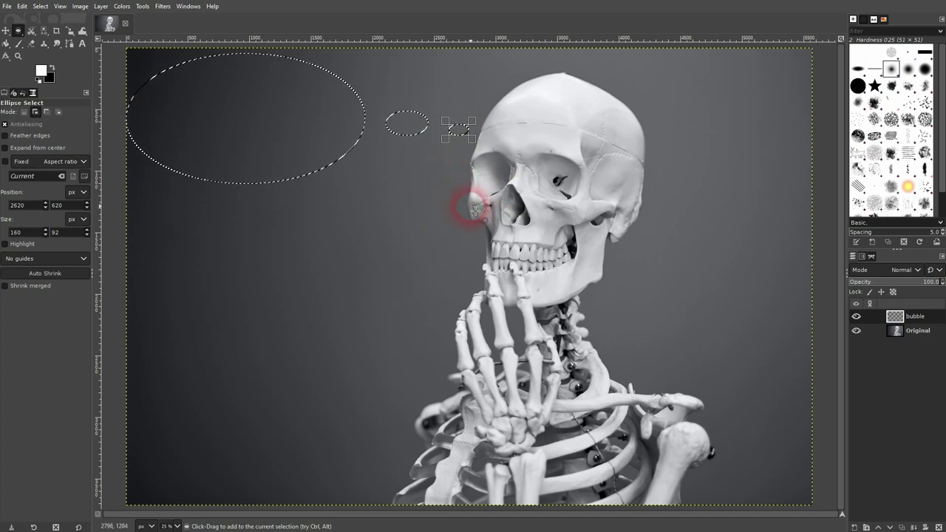
Bucket Fill the oval selections with white.
left_click(8, 44)
left_click(46, 46)
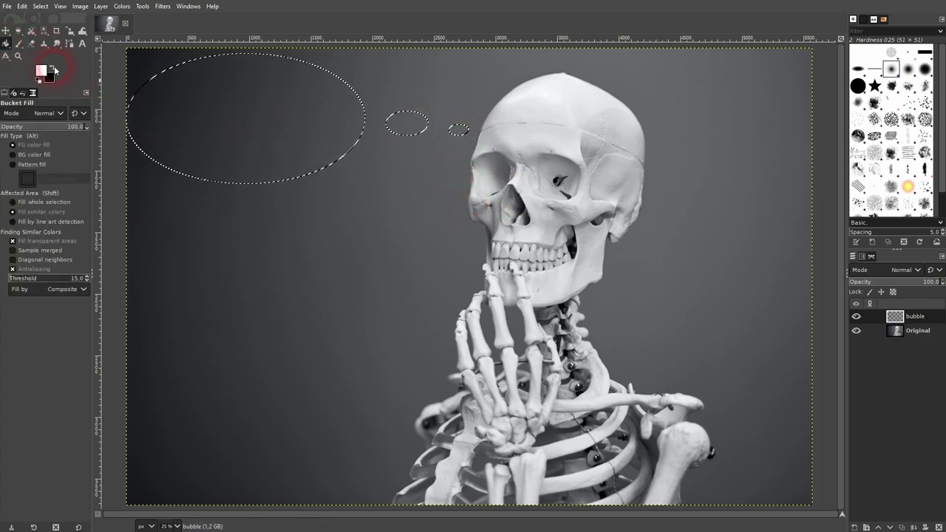
left_click(244, 143)
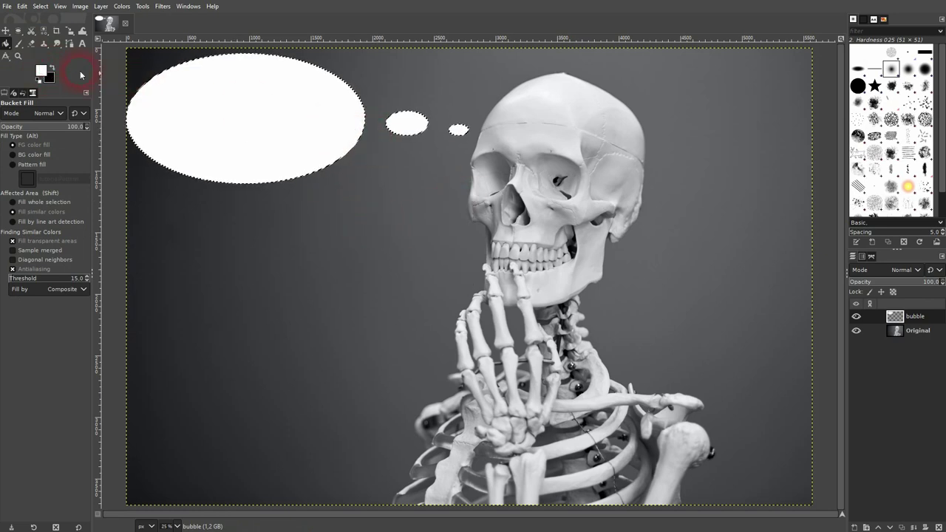
Stroke the oval selection with a 20 px solid black line.
left_click(23, 7)
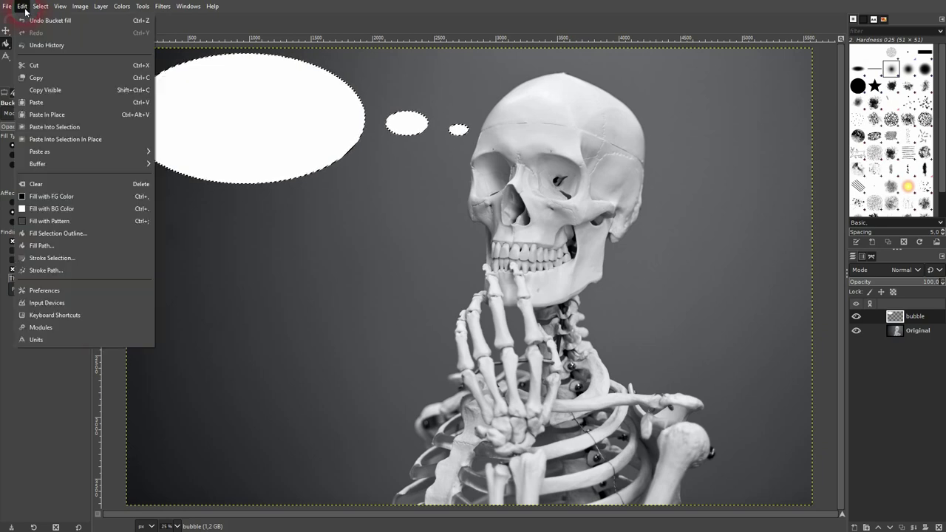
left_click(66, 259)
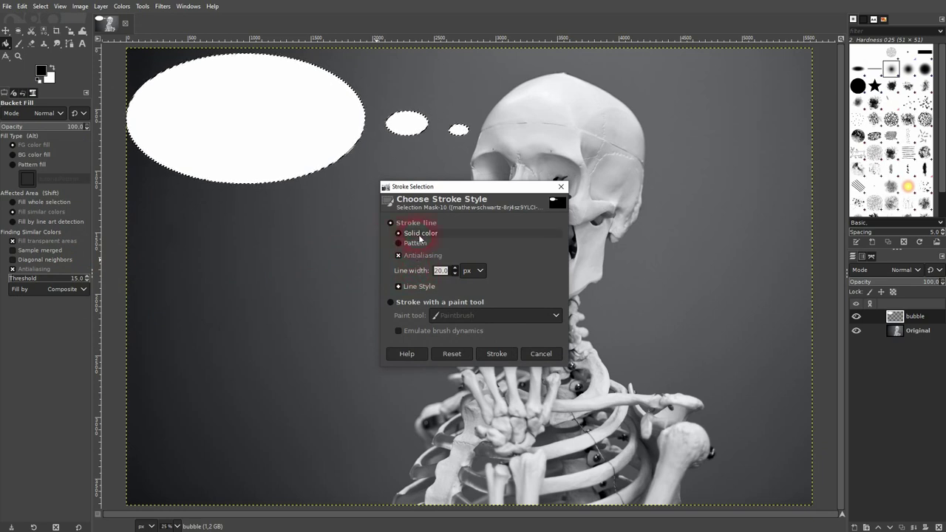
left_click(498, 355)
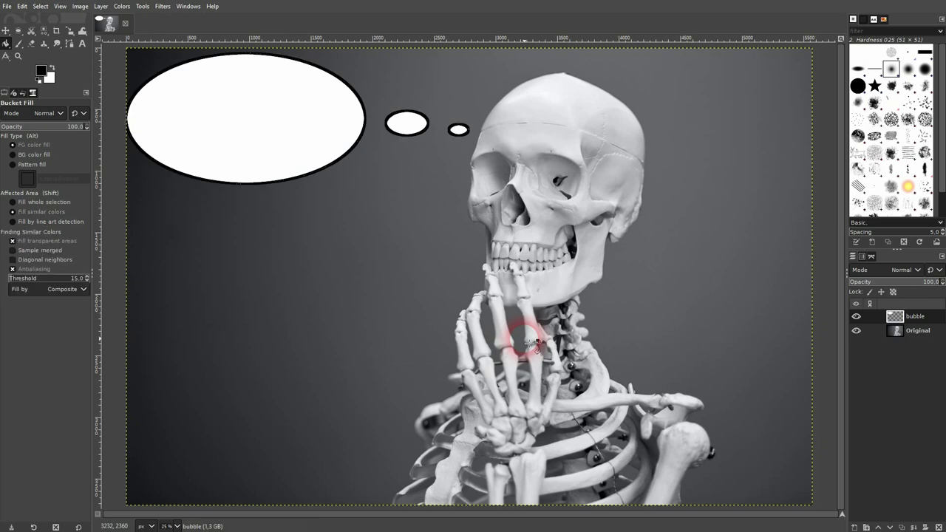
Type 'I THINK I SHOULD LOSE SOME WEIGHT' in a text box inside the large bubble, then select it all.
left_click(82, 42)
left_click(185, 87)
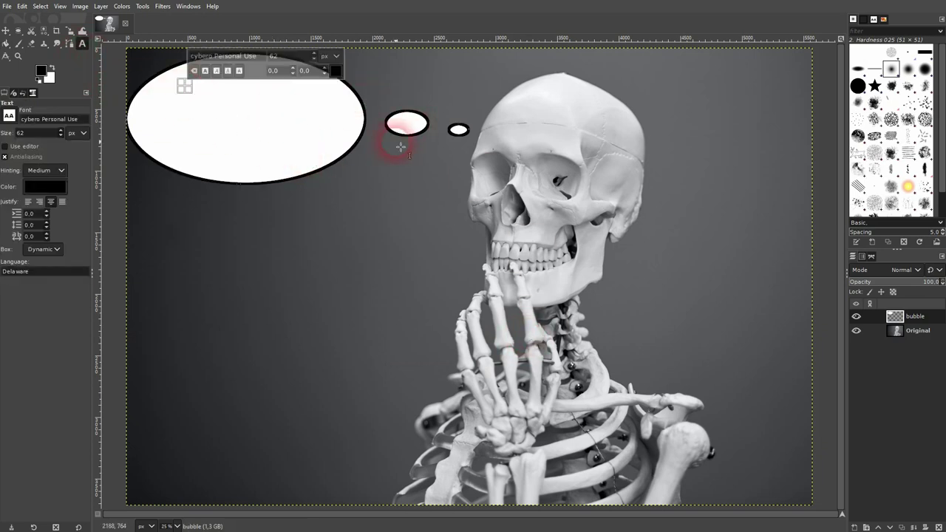
type("I THINK I")
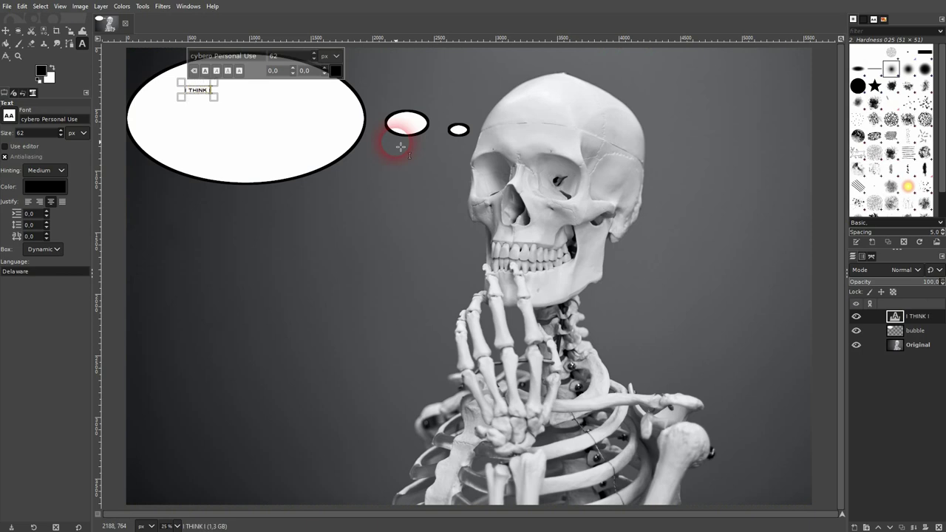
type(" SHOULD L")
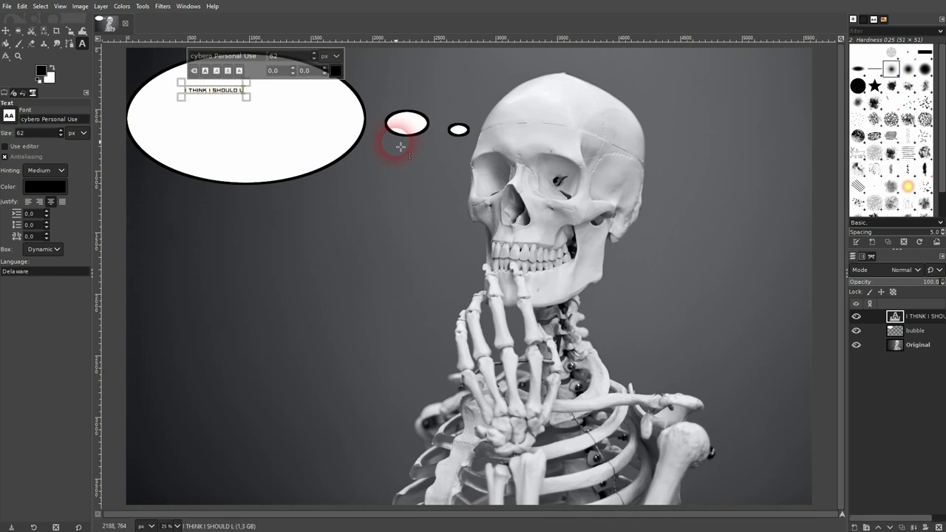
type("OSE SOME WEIGHT")
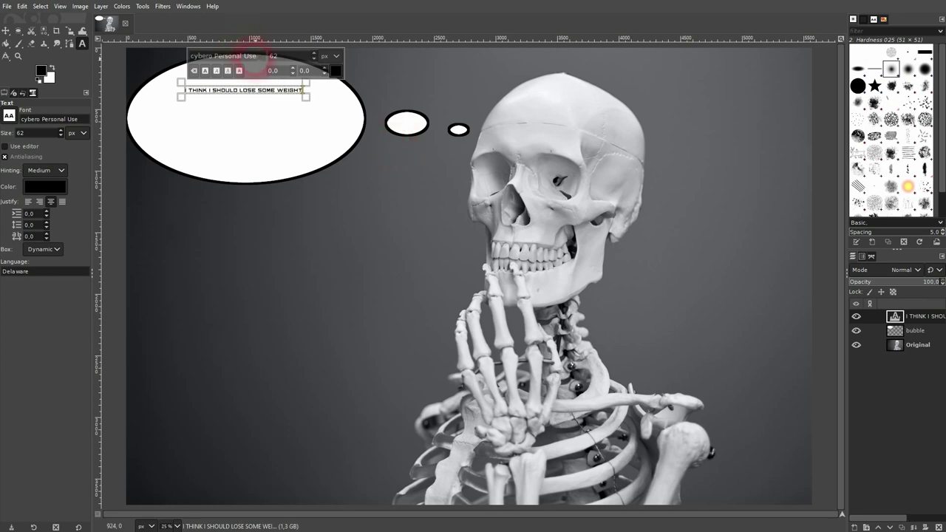
key("ctrl+a")
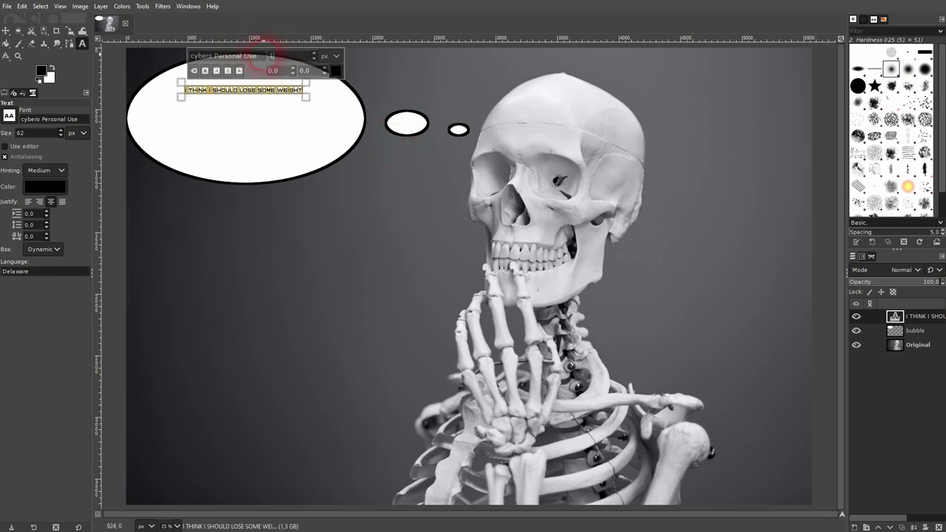
left_click(270, 57)
type("150")
key("Return")
left_click(222, 56)
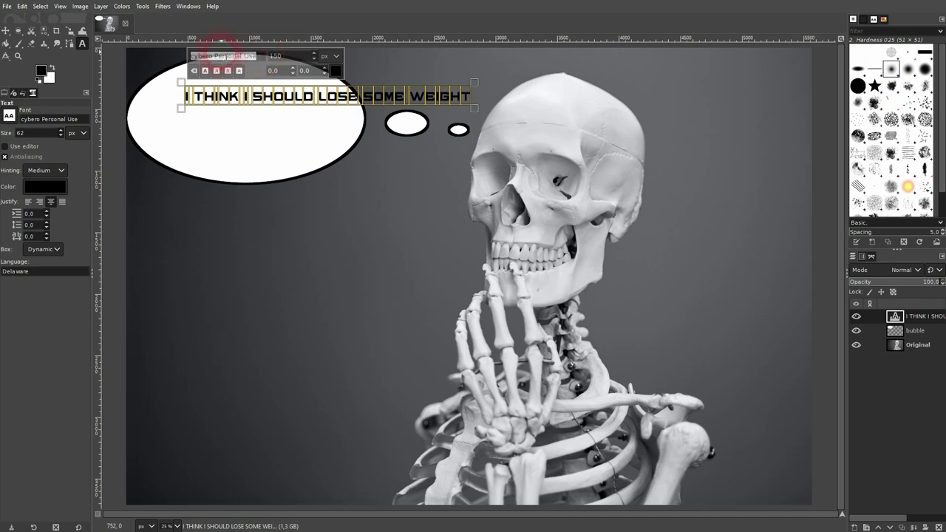
type("comic")
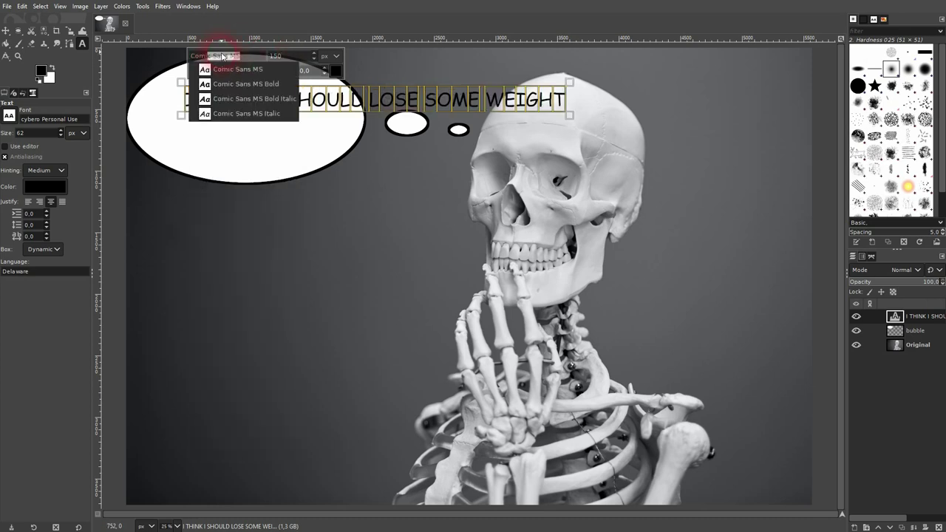
left_click(246, 84)
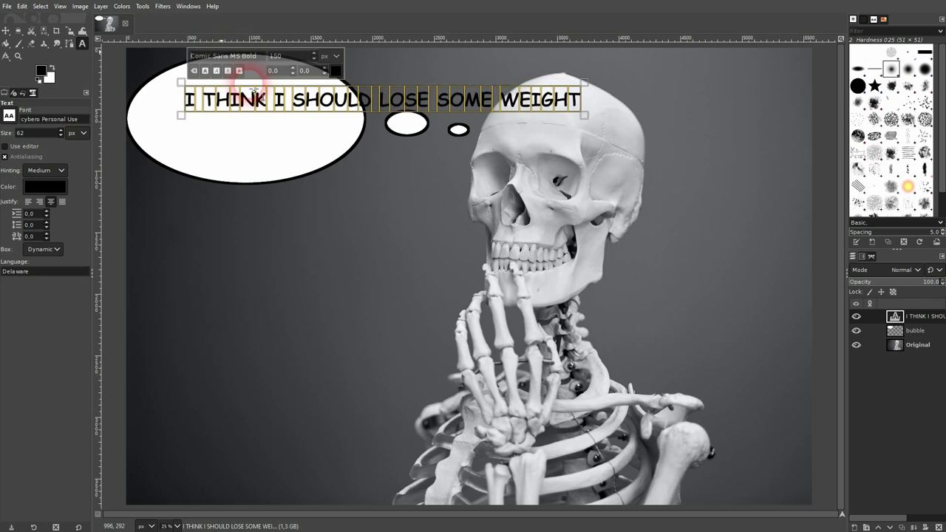
left_click(380, 99)
key("Return")
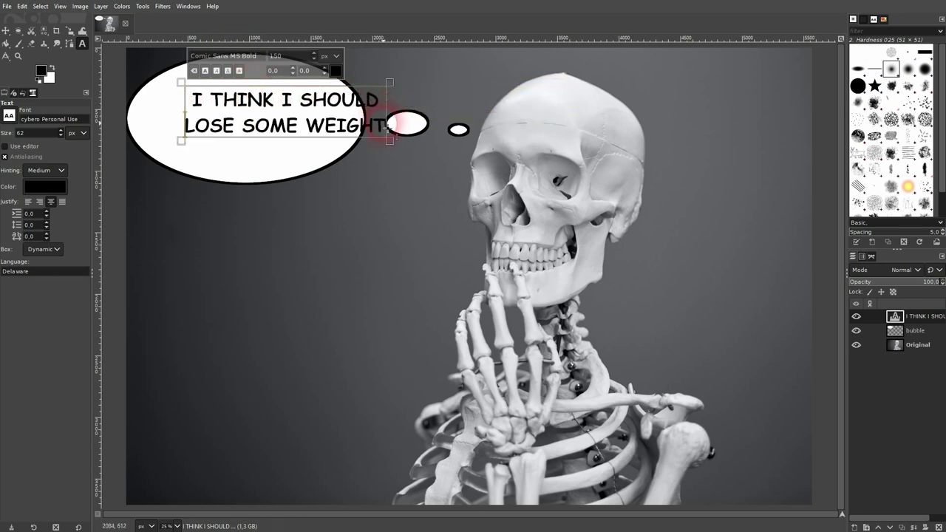
left_click(7, 30)
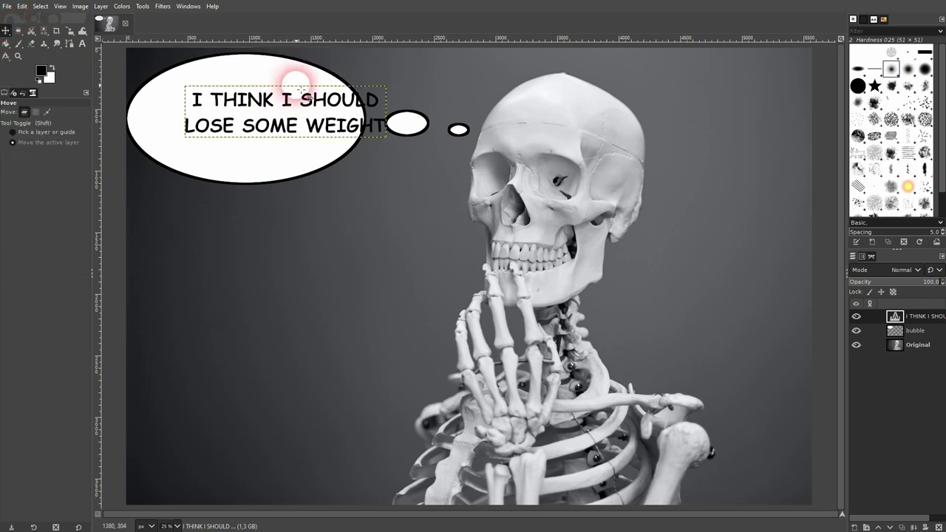
left_click_drag(294, 101, 244, 97)
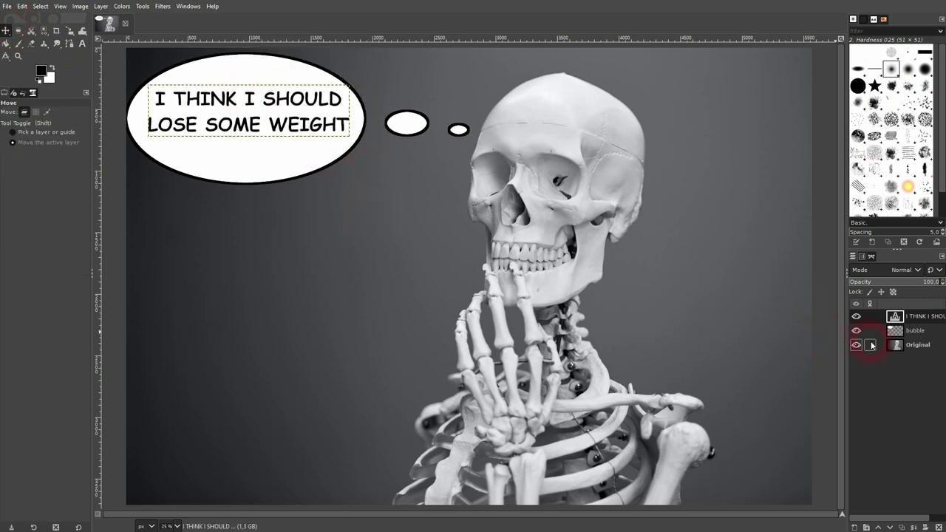
left_click(919, 345)
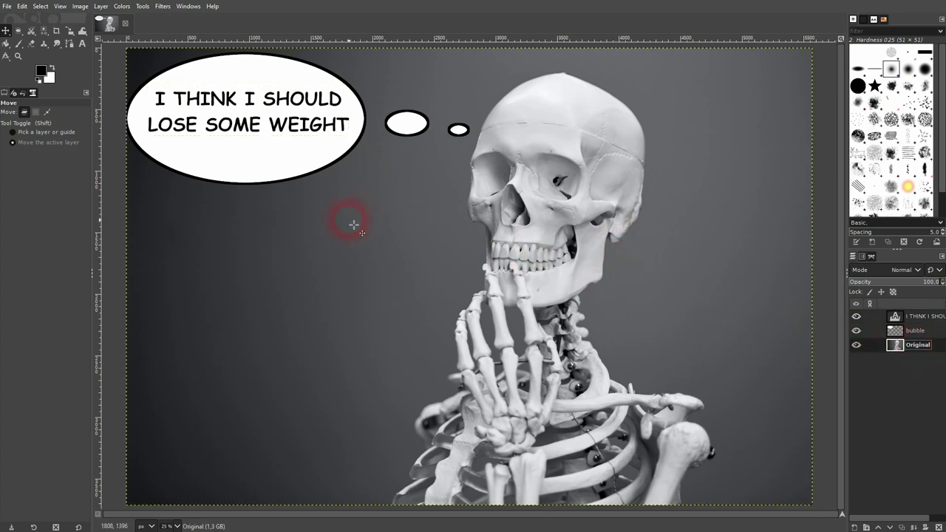
scroll(393, 273, "down", 1)
scroll(388, 264, "up", 1)
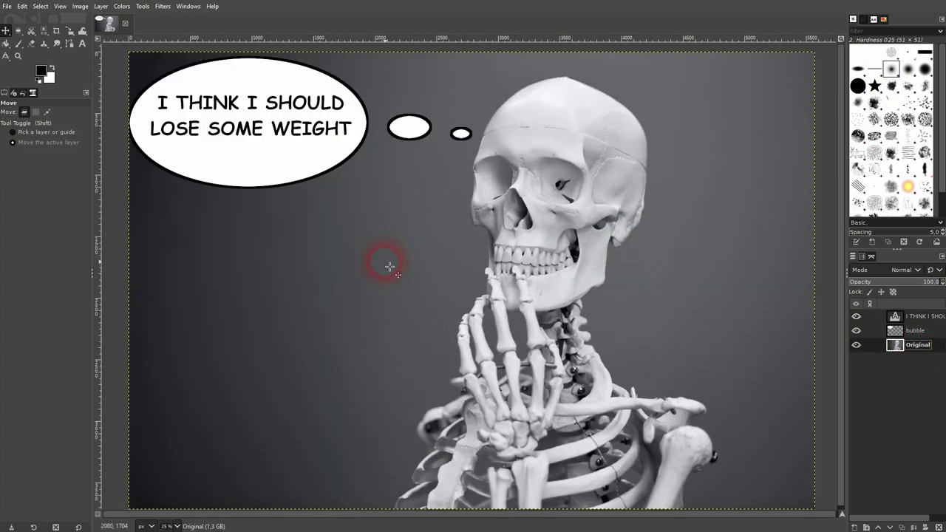
Hide the old text and bubble layers and add a transparent layer named 'bubble1'.
left_click(856, 316)
left_click(857, 331)
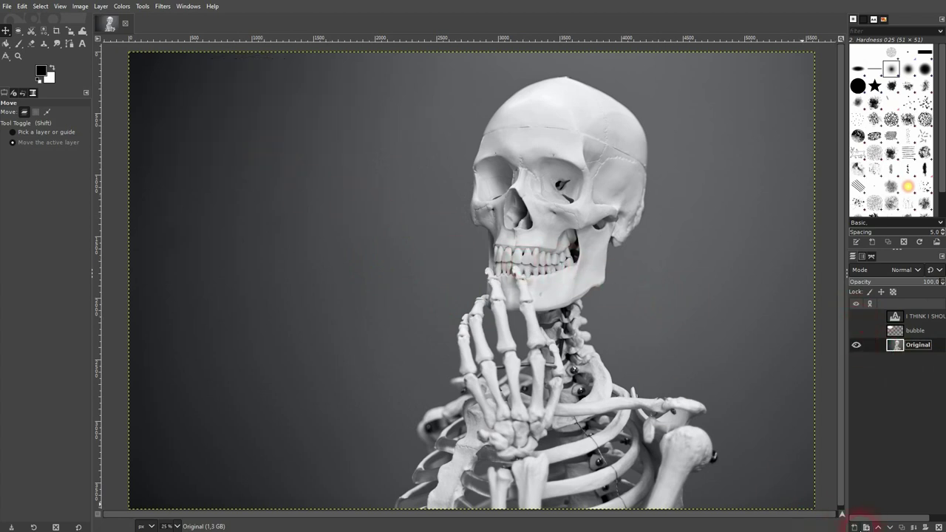
left_click(854, 526)
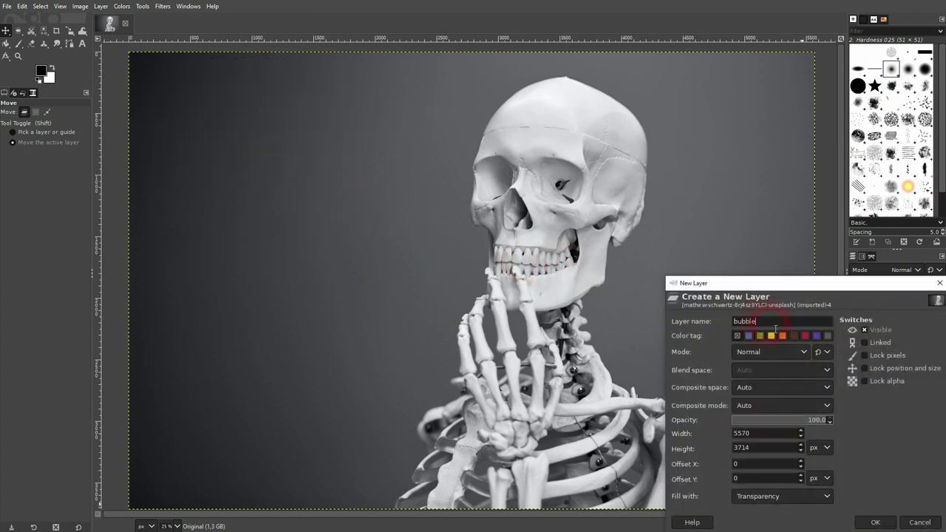
type("1")
left_click(782, 496)
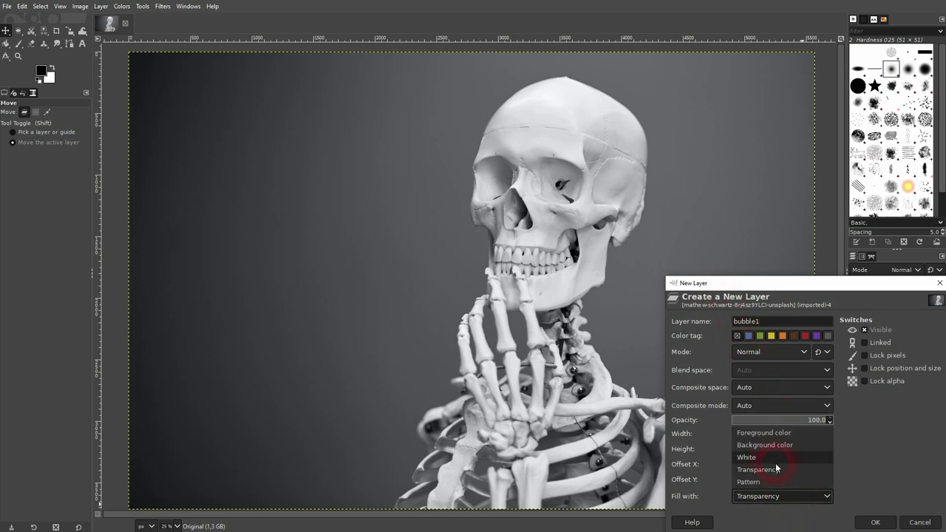
left_click(775, 469)
left_click(874, 522)
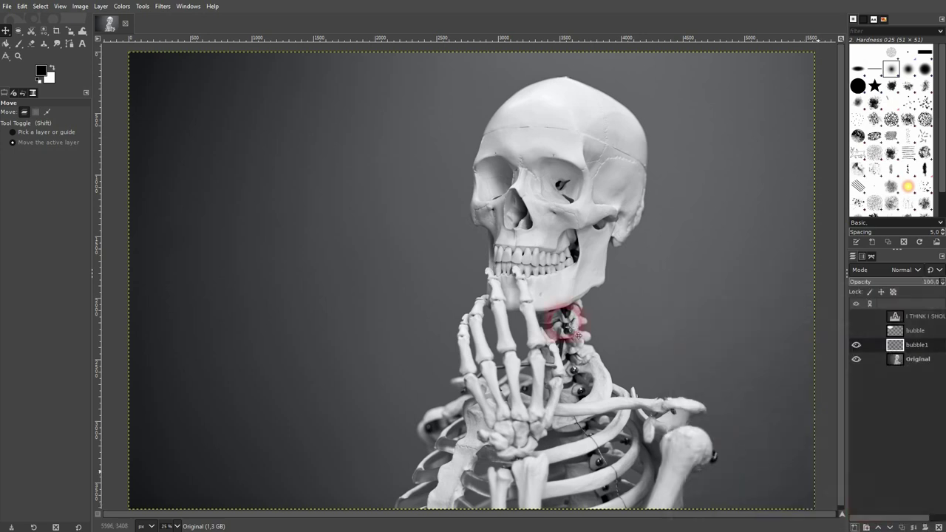
Fill an elliptical selection at the upper left with white.
left_click(19, 30)
left_click_drag(136, 71, 373, 212)
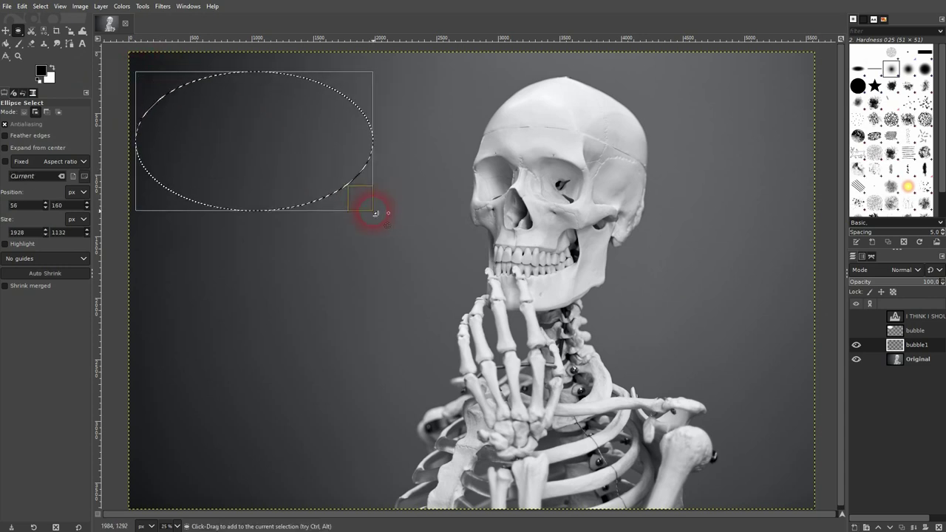
left_click(6, 43)
left_click(53, 68)
left_click(275, 166)
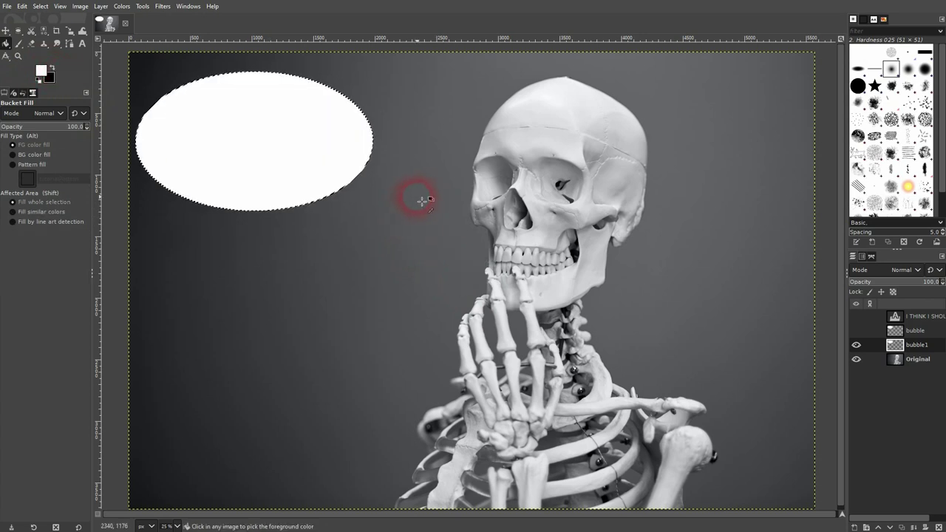
left_click(867, 527)
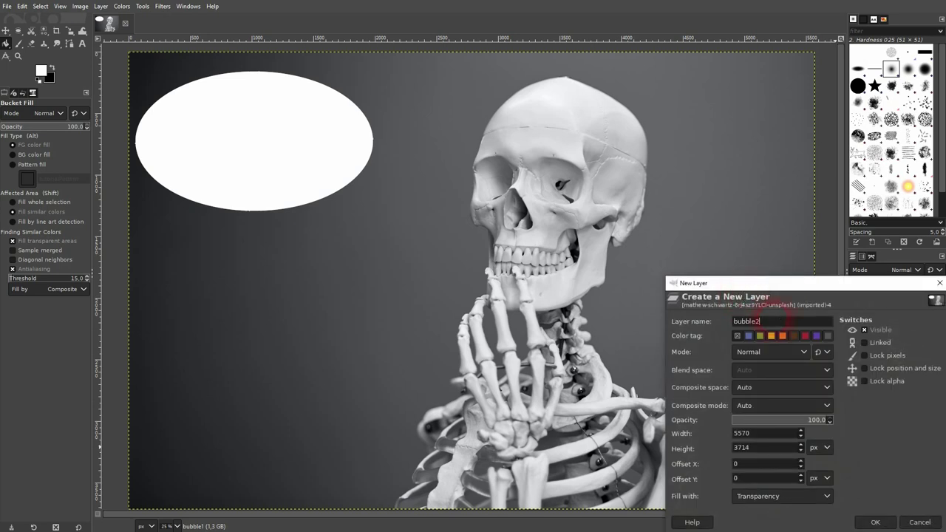
On the new bubble2 layer, draw a triangular tail path from the oval to the mouth.
left_click(877, 523)
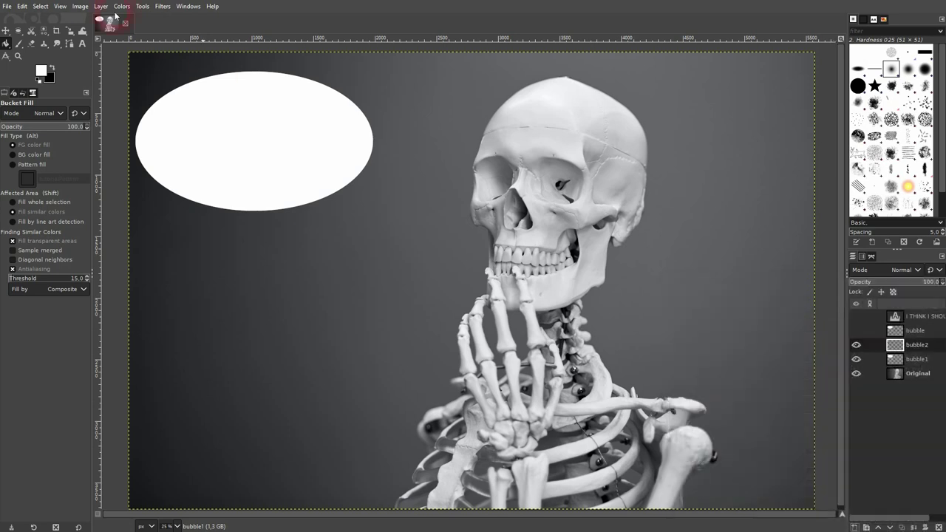
left_click(68, 44)
left_click(529, 255)
left_click(327, 136)
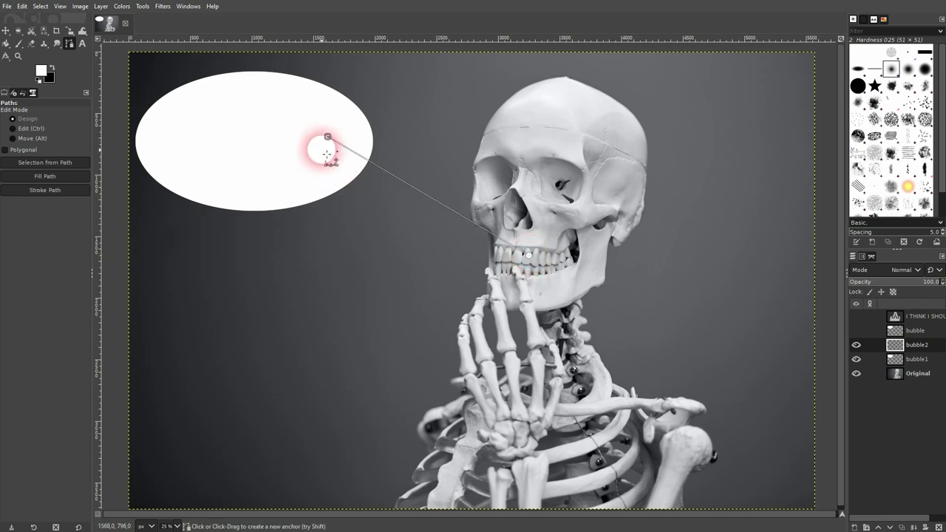
left_click(297, 172)
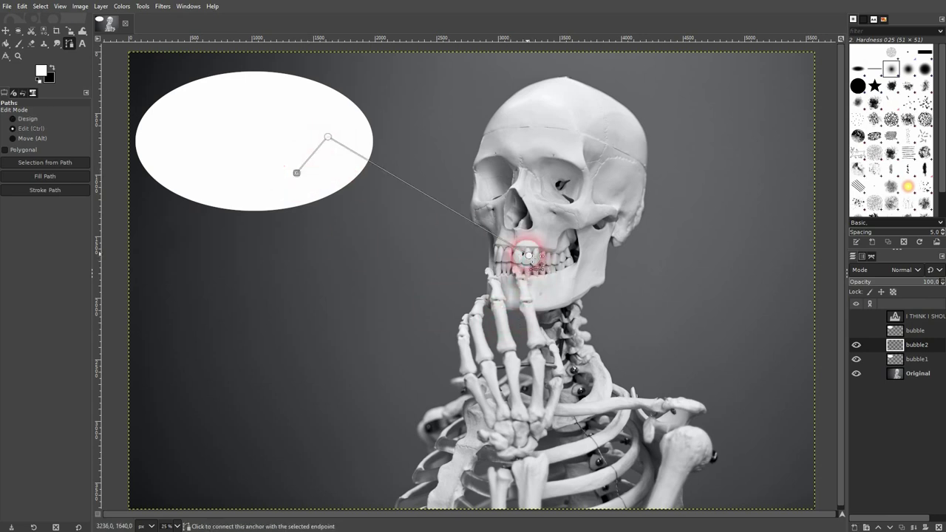
left_click(528, 255)
left_click_drag(449, 209, 416, 228)
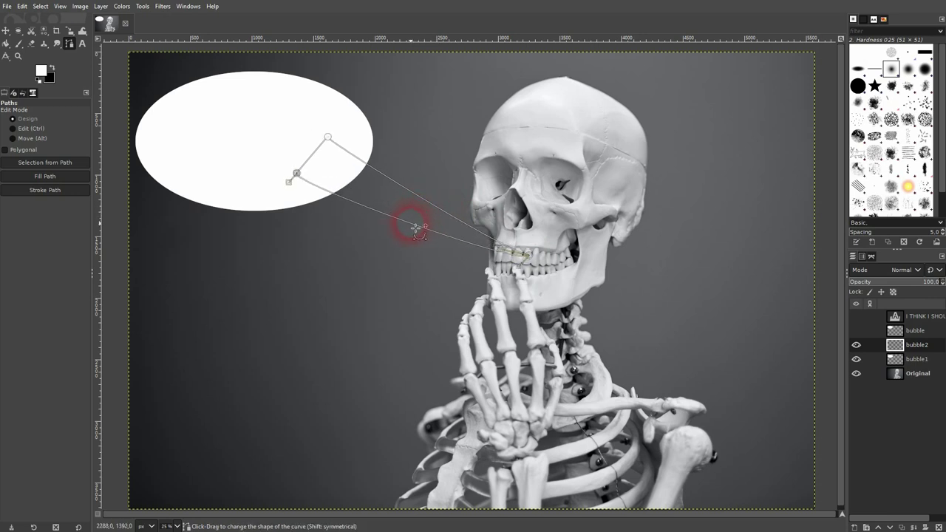
Turn the tail path into a selection, fill it white, and clear the selection.
right_click(358, 191)
mouse_move(394, 231)
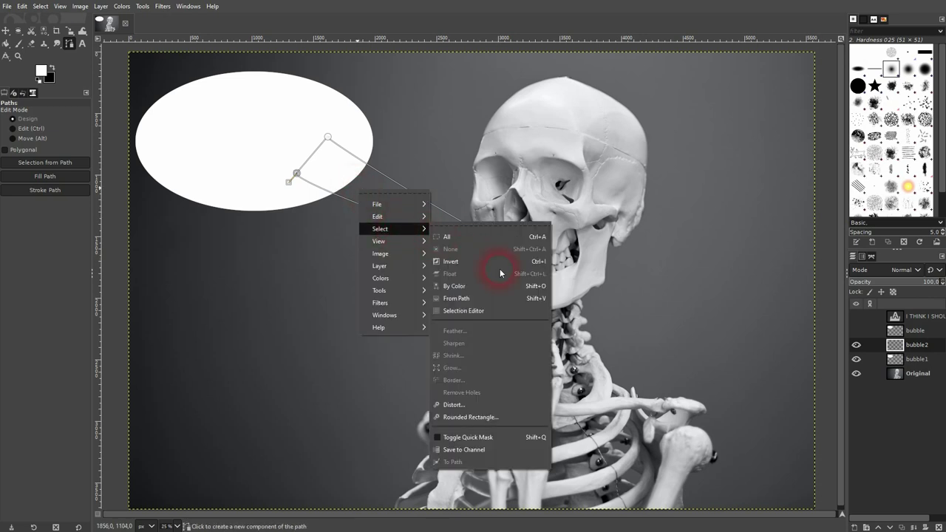
left_click(494, 299)
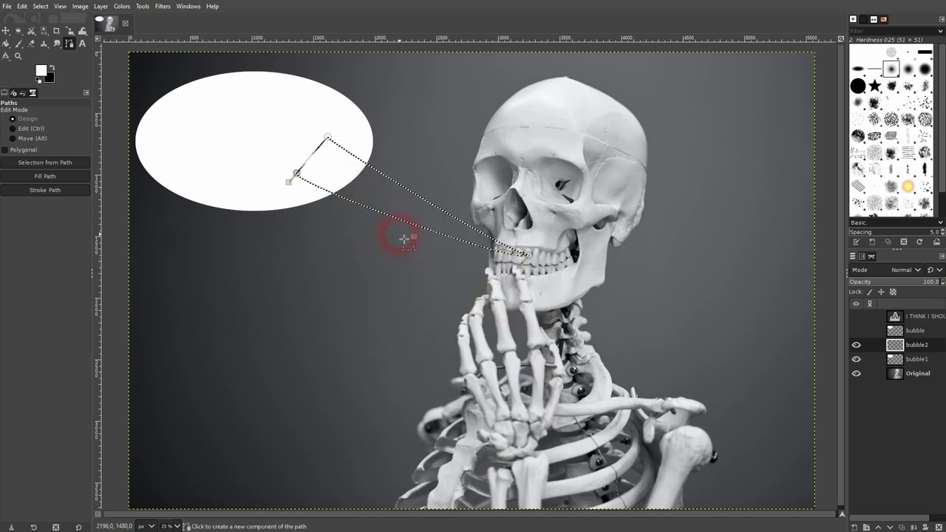
left_click(6, 43)
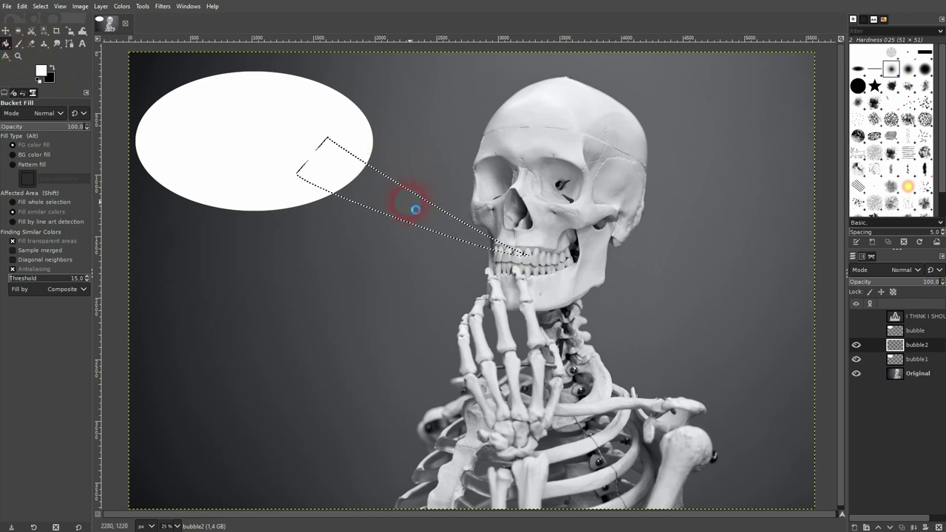
left_click(408, 204)
key("ctrl+shift+a")
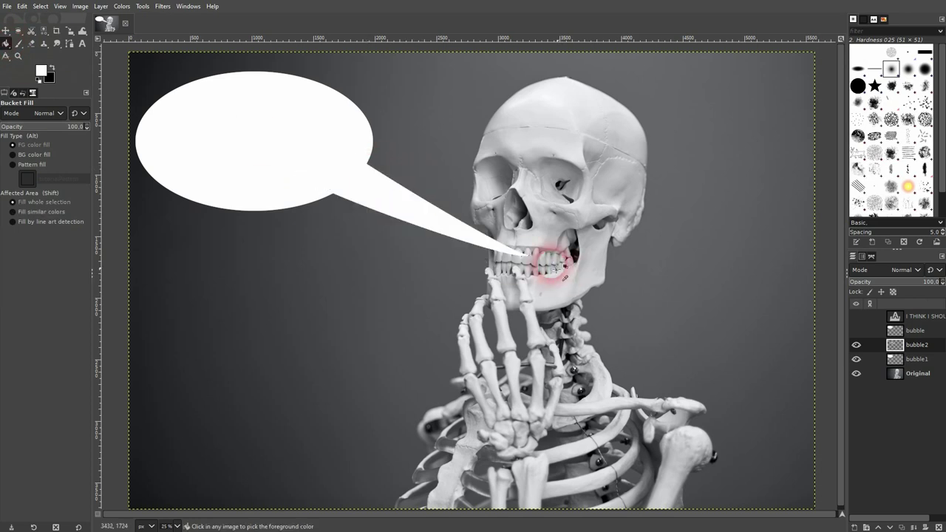
key("shift")
Merge the tail layer into bubble1 and shift the bubble slightly left and down.
left_click(6, 33)
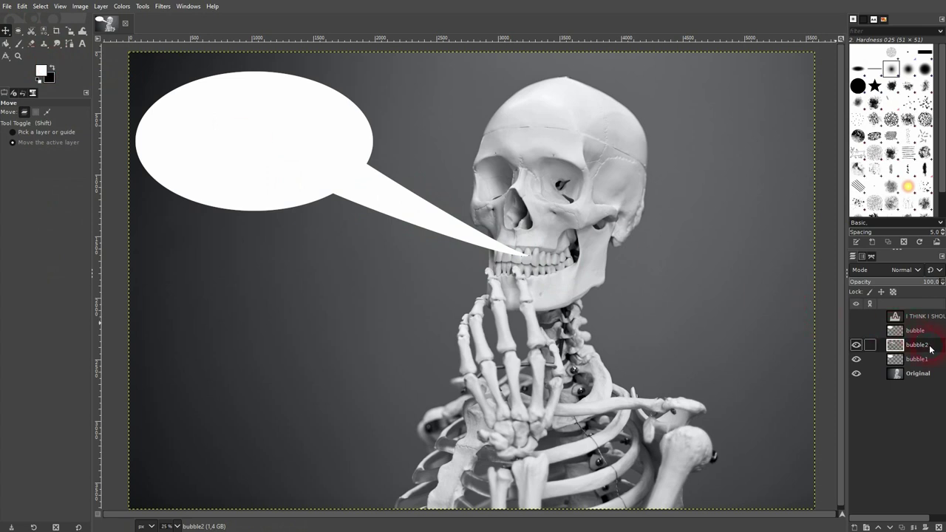
left_click(913, 527)
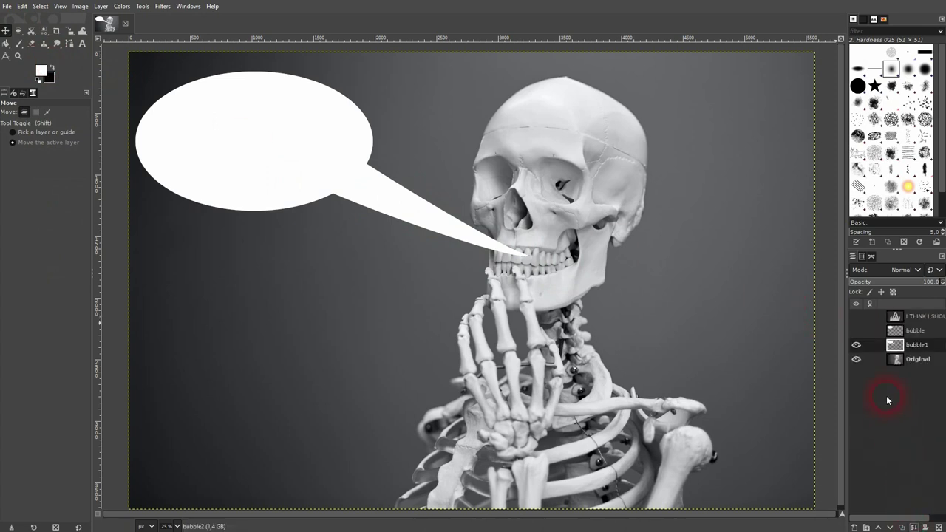
left_click(856, 345)
left_click(856, 345)
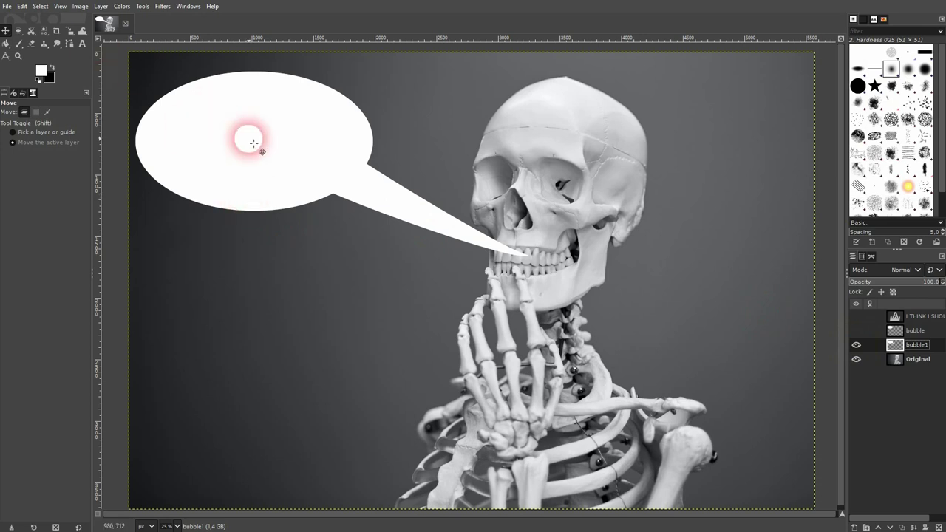
mouse_move(276, 156)
left_mouse_down()
mouse_move(263, 160)
mouse_move(265, 171)
left_mouse_up()
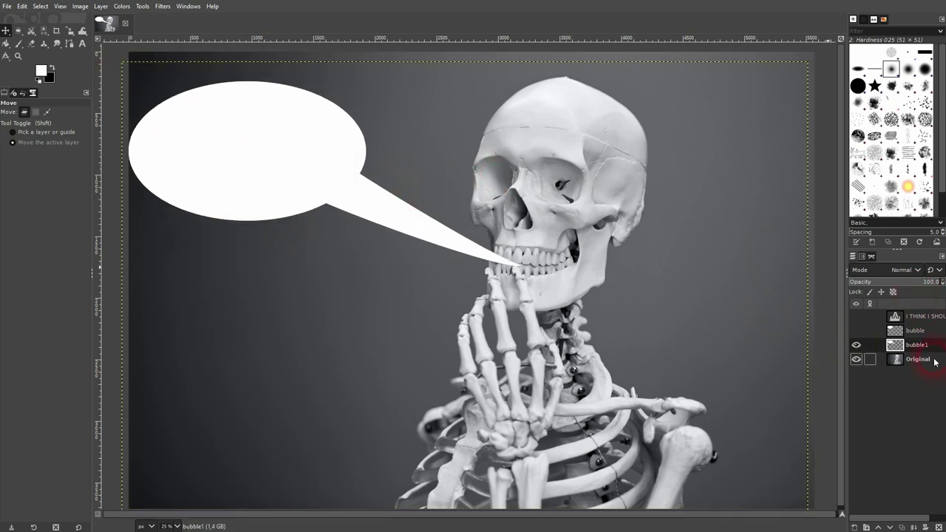
Select the bubble1 shape with Alpha to Selection and stroke it with a 20 px black line.
right_click(893, 345)
left_click(863, 302)
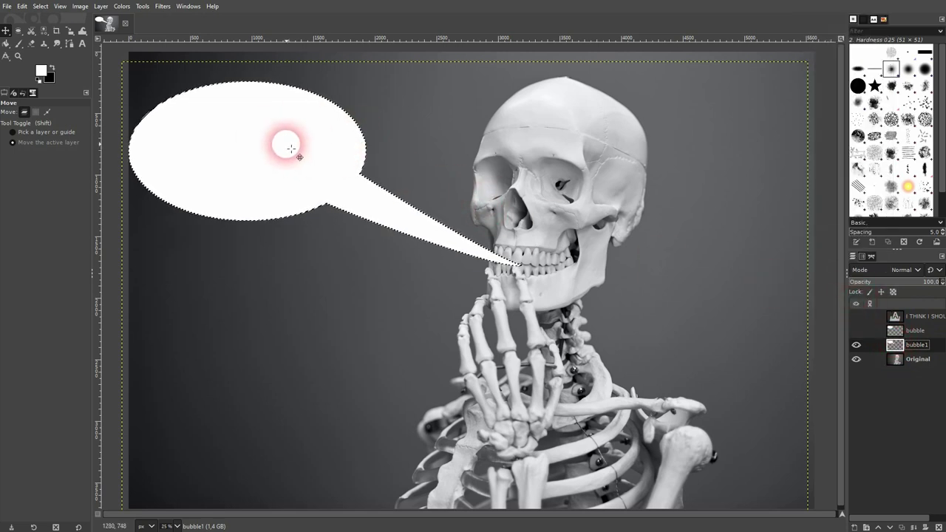
left_click(22, 6)
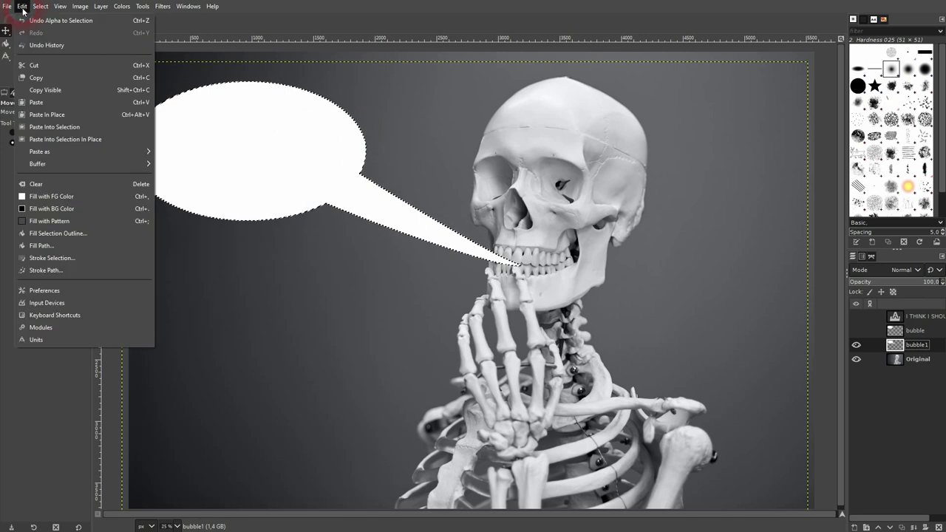
left_click(92, 260)
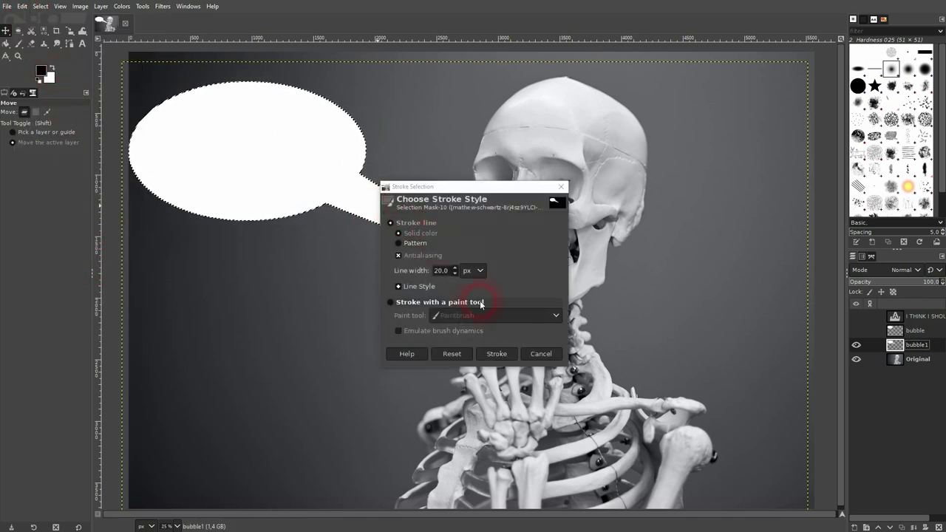
left_click(496, 355)
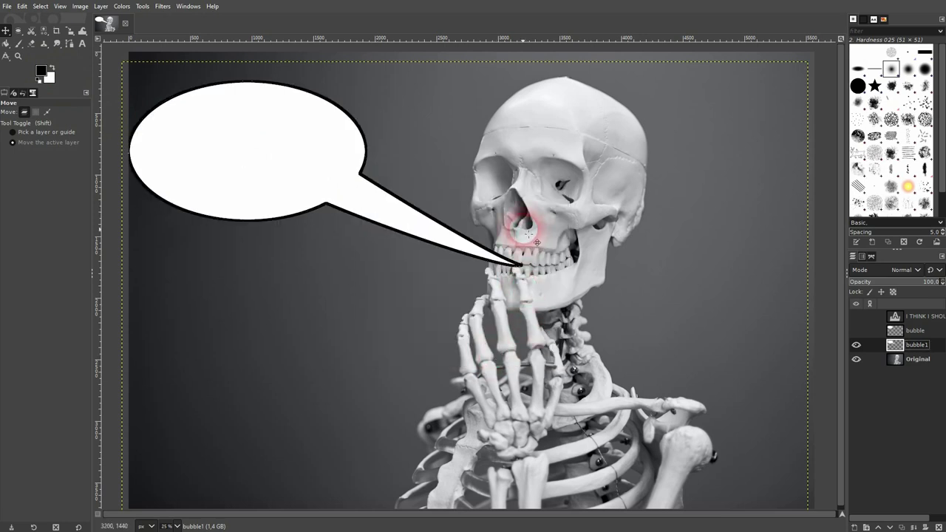
Show the caption layer again and reposition the speech bubble so the text sits centred inside.
left_click(859, 318)
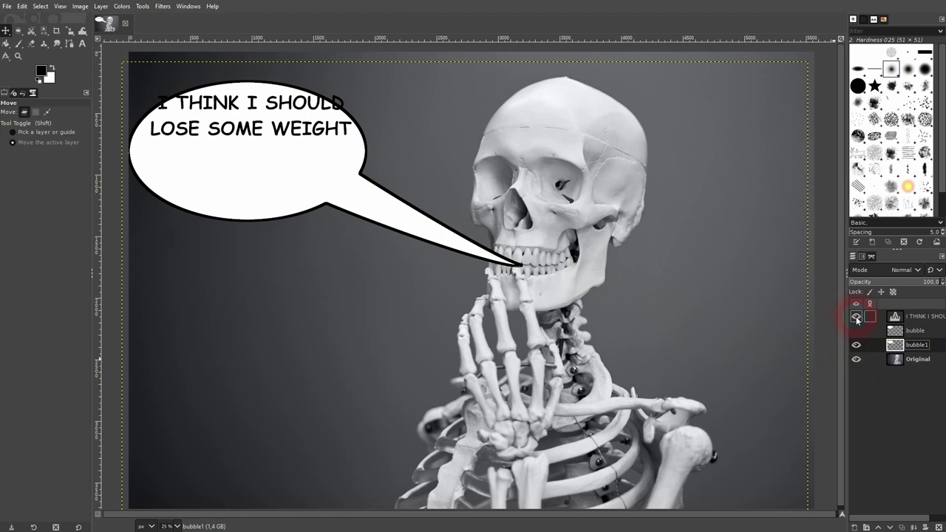
left_click_drag(256, 119, 247, 153)
left_click(913, 318)
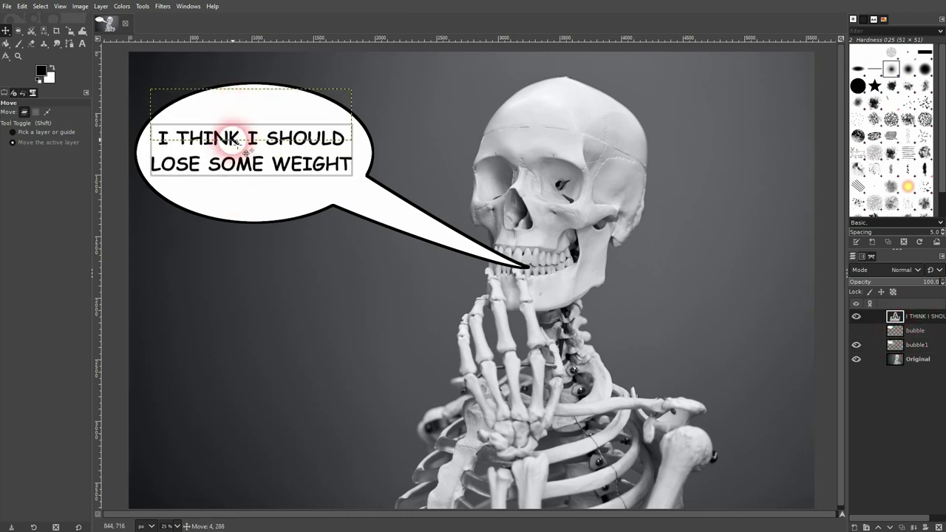
left_click(926, 365)
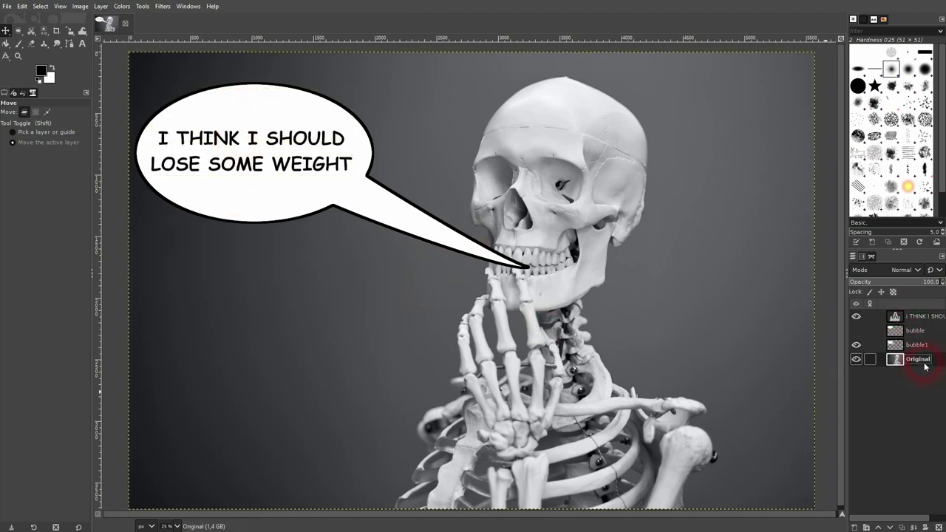